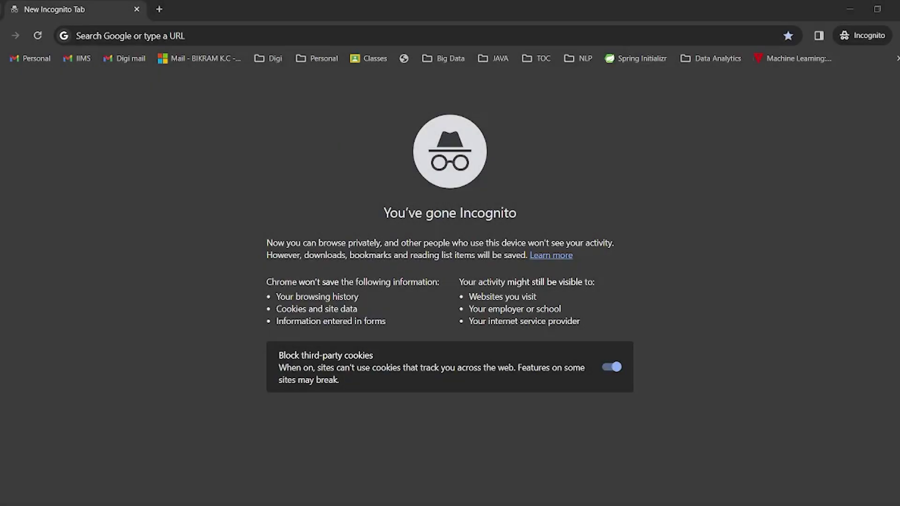
# - Focus the empty address bar of the new Incognito tab
pyautogui.click(705, 24)
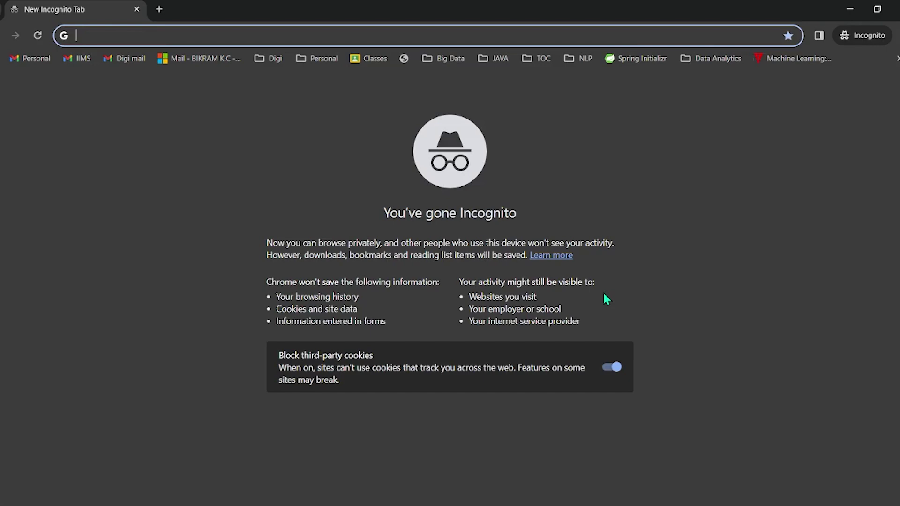
# - Load schoolworkspro.com and sign in using the browser's saved login details
pyautogui.write('schoolworkspro.com')
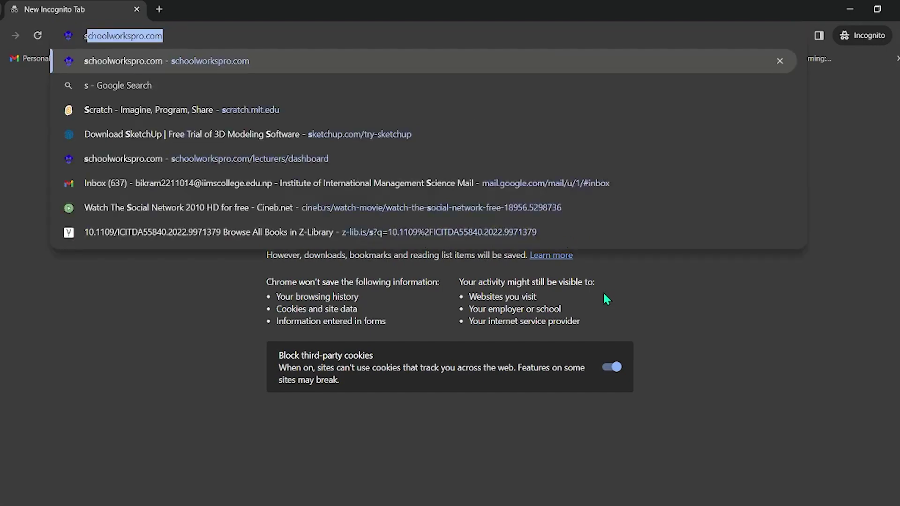
pyautogui.press('Right')
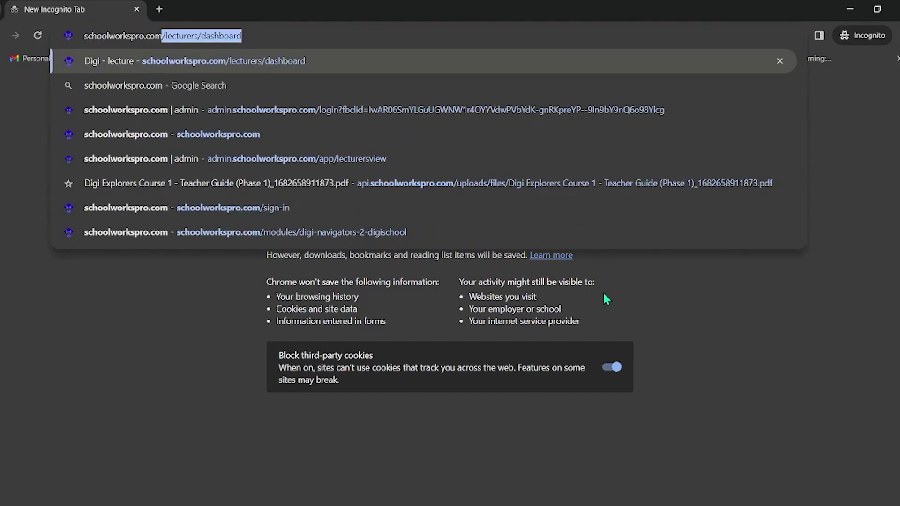
pyautogui.press('Return')
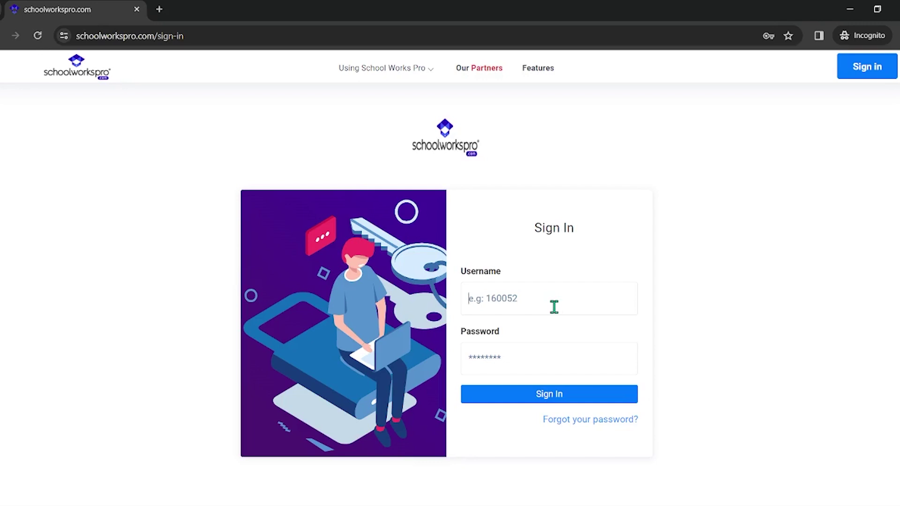
pyautogui.press('Down')
pyautogui.press('Return')
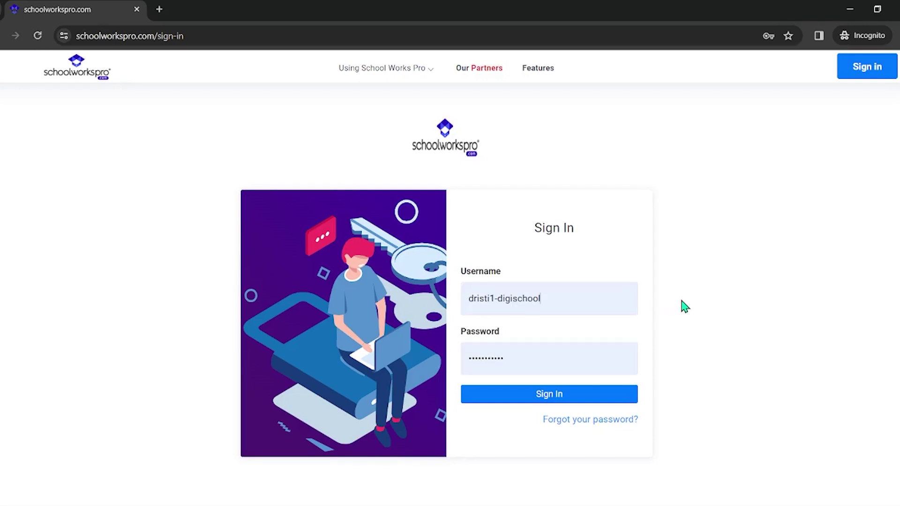
pyautogui.click(561, 400)
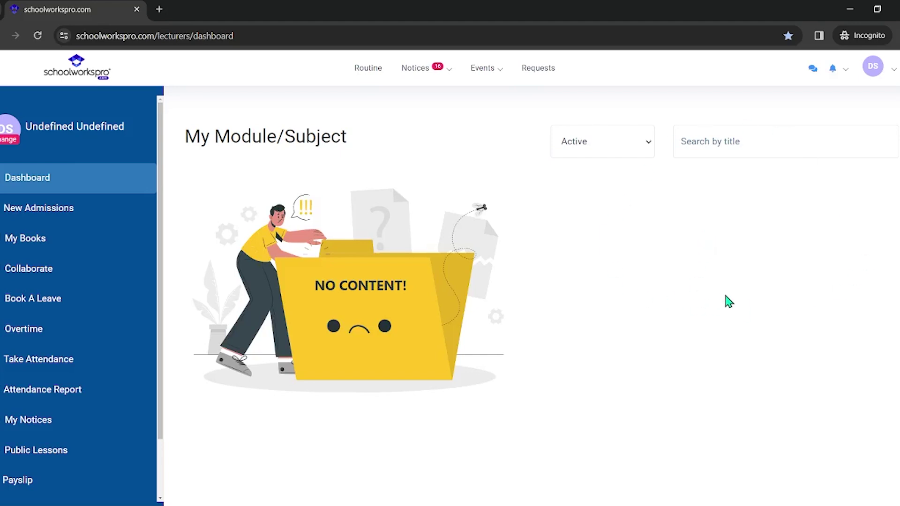
# - From the Dashboard's module list, open the Digi Trailblazers- 2 module
pyautogui.click(882, 76)
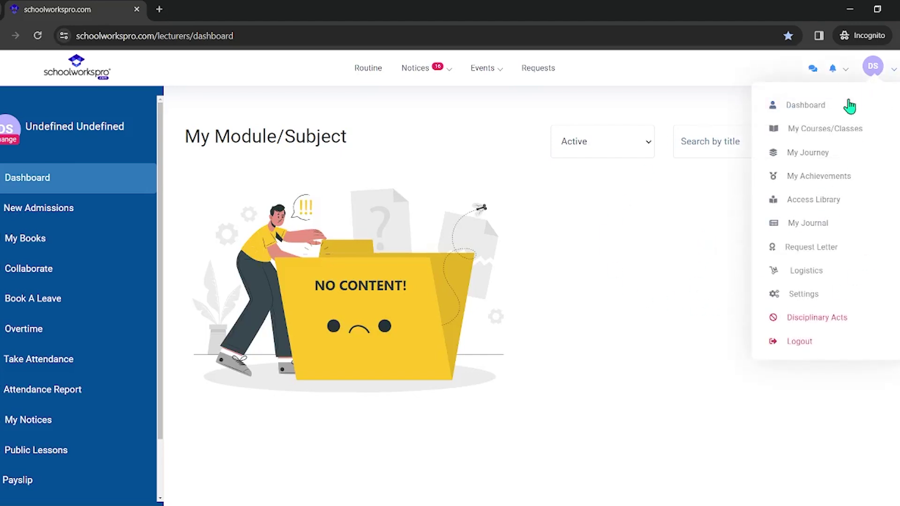
pyautogui.click(827, 114)
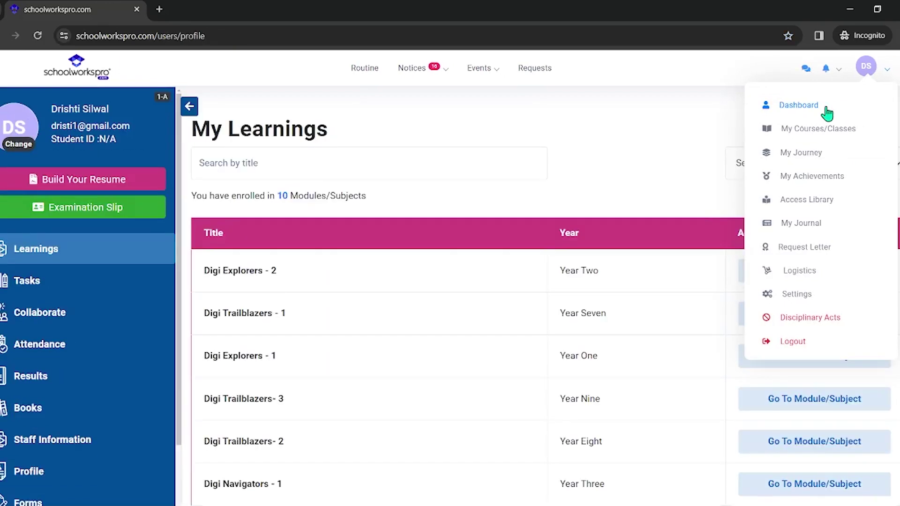
pyautogui.scroll(-3, 623, 168)
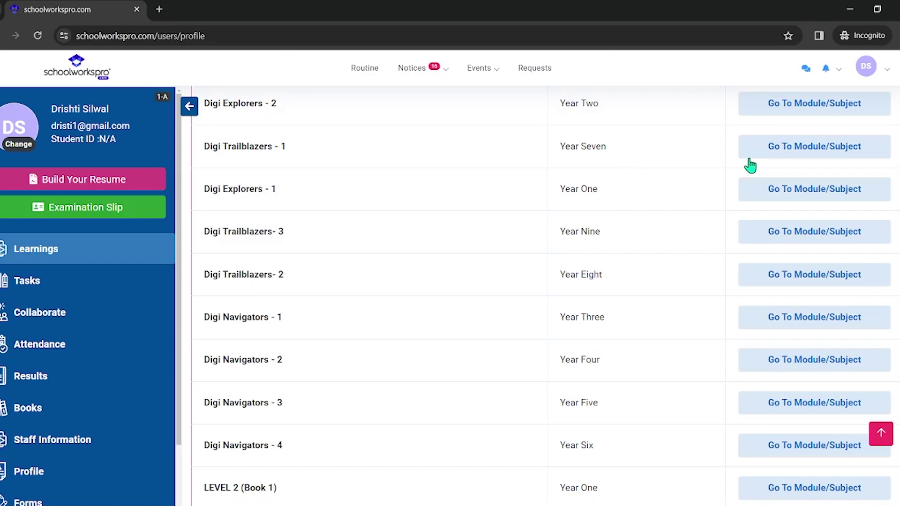
pyautogui.scroll(1, 750, 165)
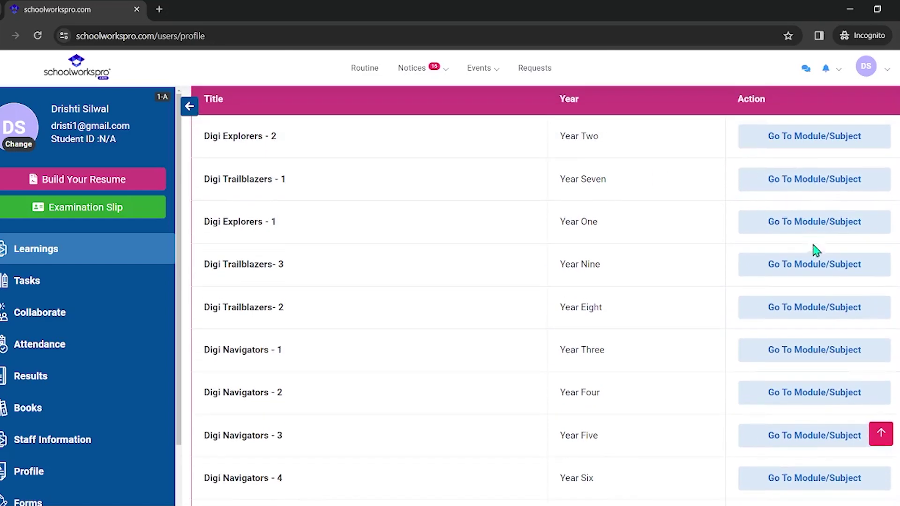
pyautogui.click(820, 312)
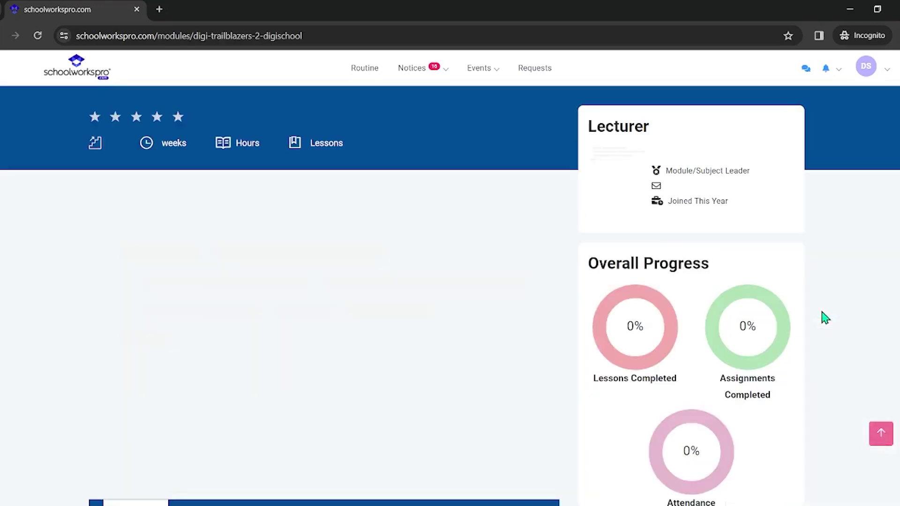
# - Show the module's weekly resources and expand Week 10
pyautogui.scroll(-8, 471, 349)
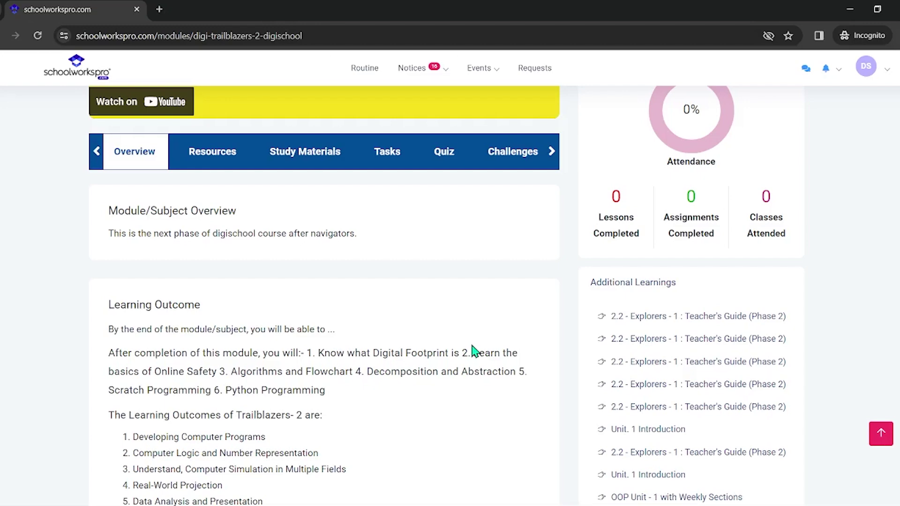
pyautogui.click(208, 158)
pyautogui.scroll(-10, 316, 328)
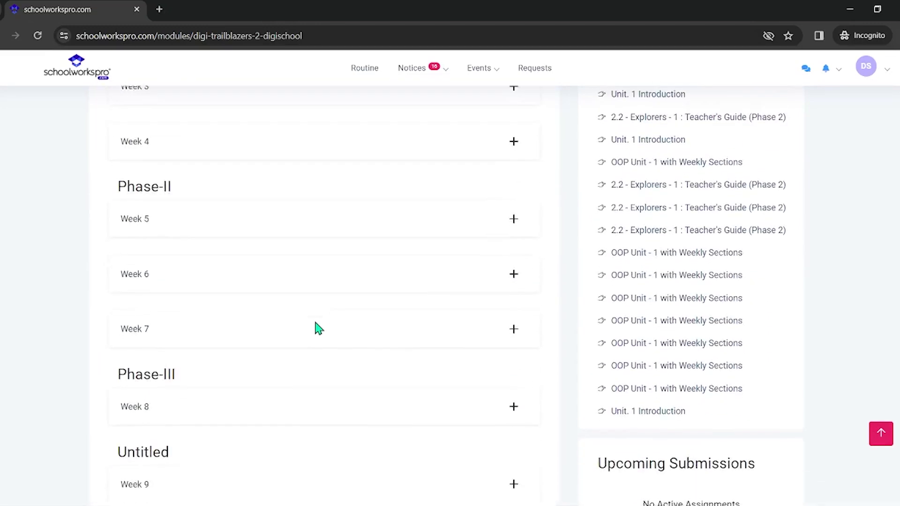
pyautogui.scroll(-2, 315, 328)
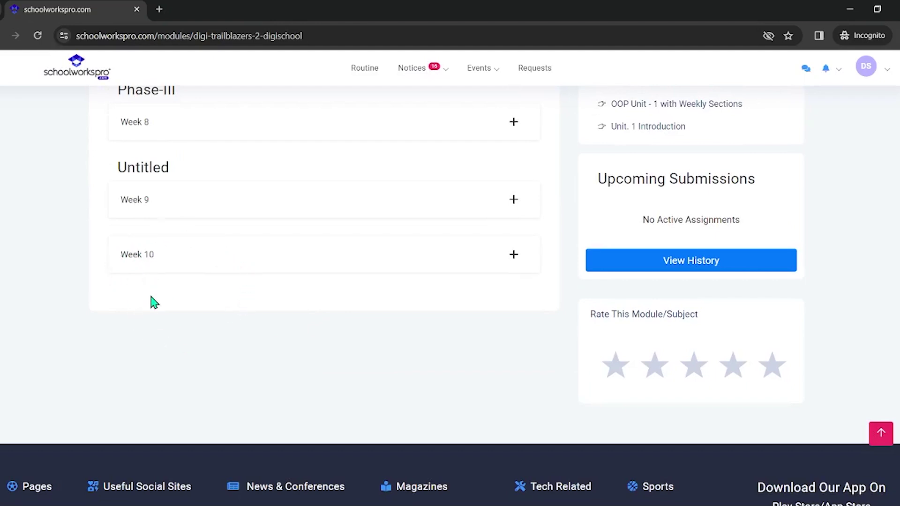
pyautogui.click(133, 260)
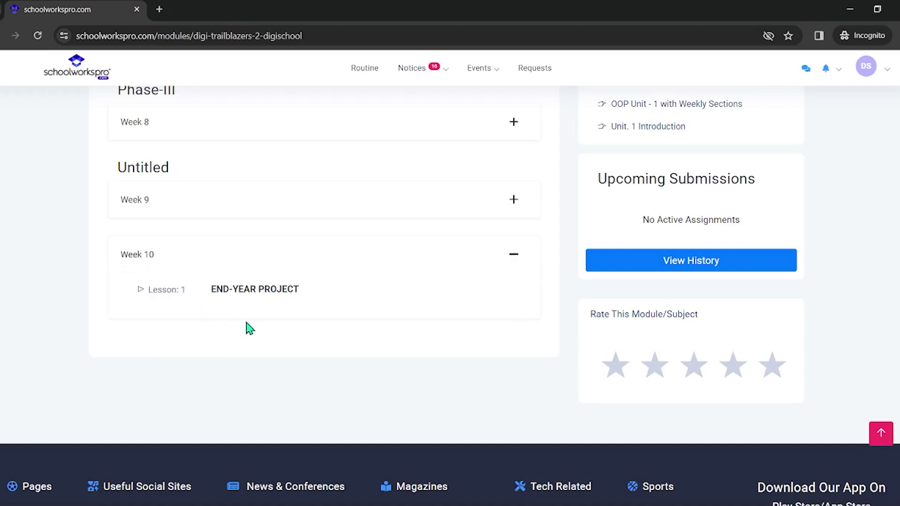
# - Open the END-YEAR PROJECT lesson's Task tab and add a new submission
pyautogui.click(261, 289)
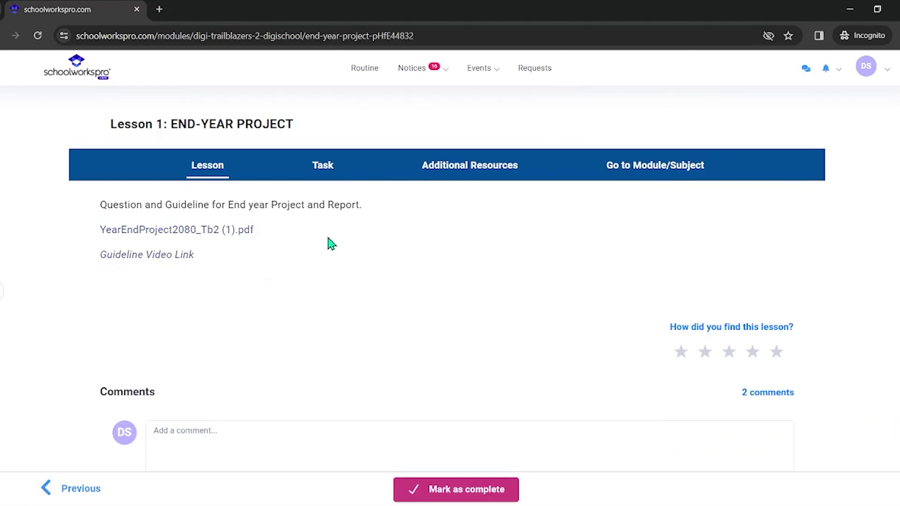
pyautogui.click(325, 173)
pyautogui.scroll(-6, 323, 355)
pyautogui.scroll(-5, 324, 354)
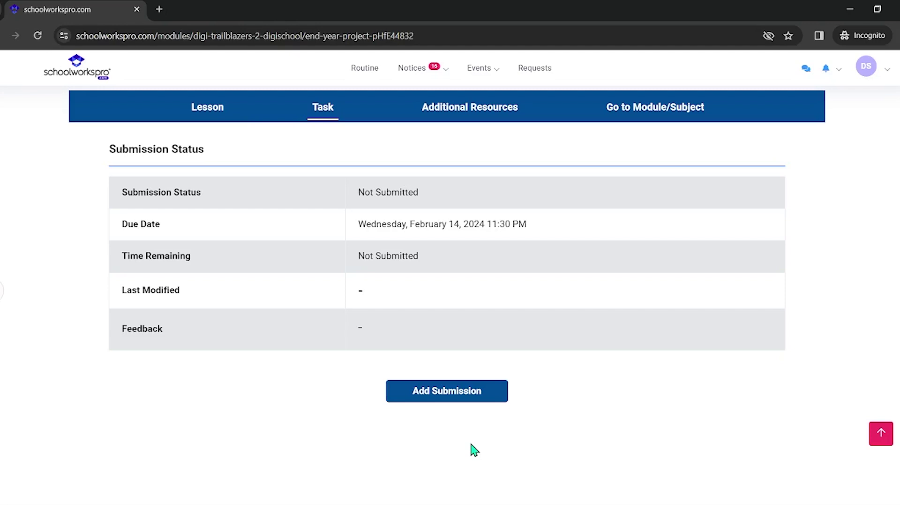
pyautogui.click(446, 396)
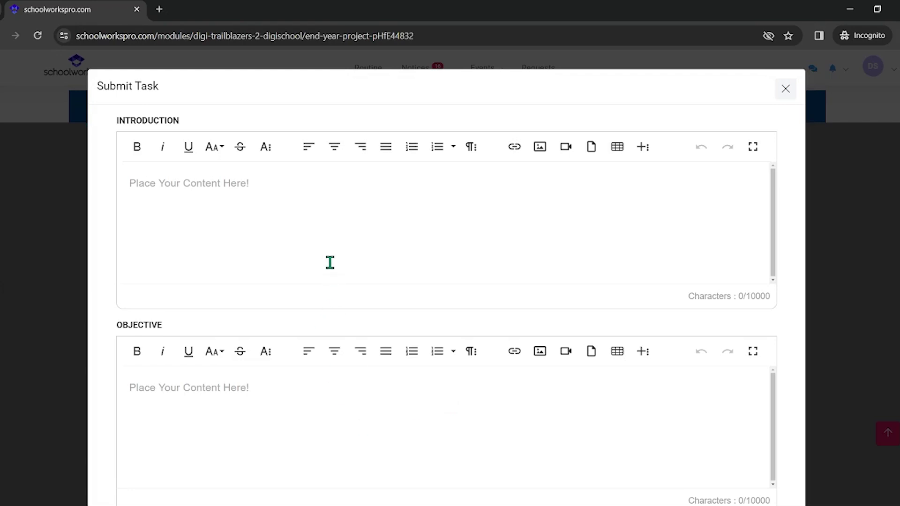
# - Paste the hand-controlled music project description into the Introduction section
pyautogui.click(282, 455)
pyautogui.scroll(-7, 281, 454)
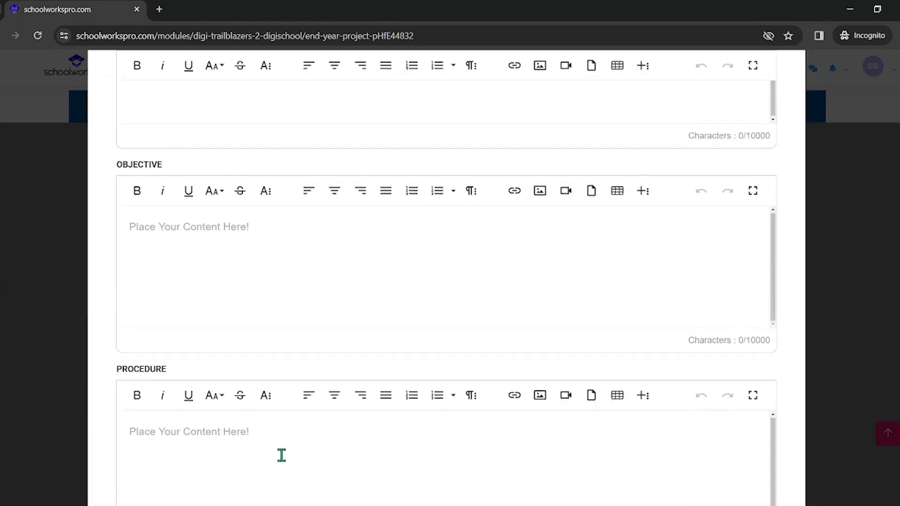
pyautogui.scroll(-5, 282, 455)
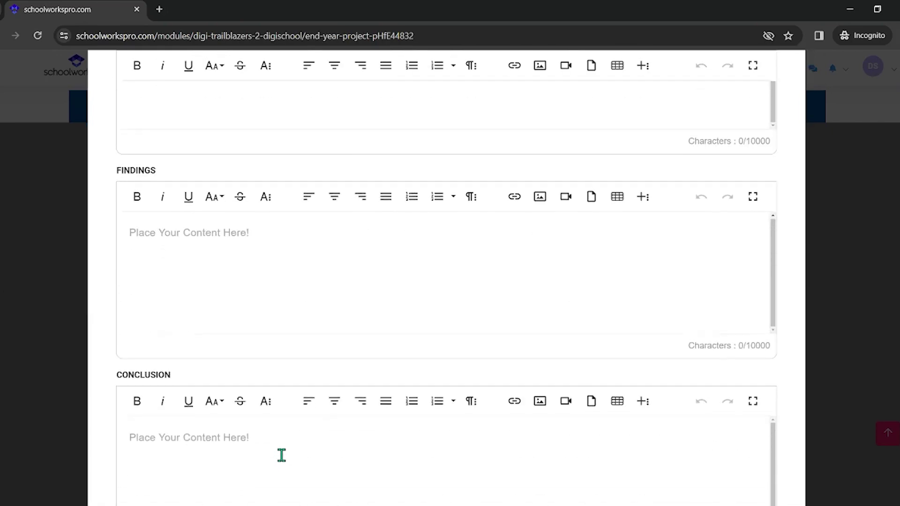
pyautogui.scroll(-6, 281, 454)
pyautogui.scroll(6, 281, 455)
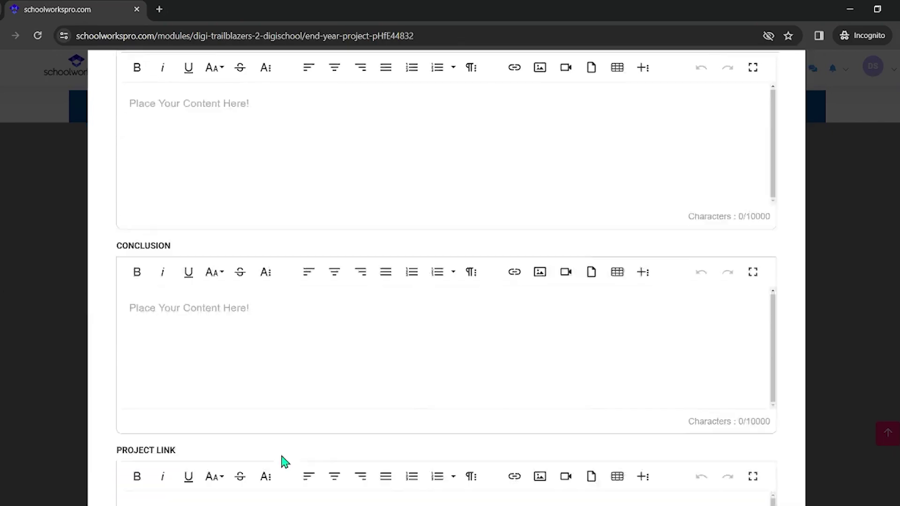
pyautogui.scroll(3, 281, 455)
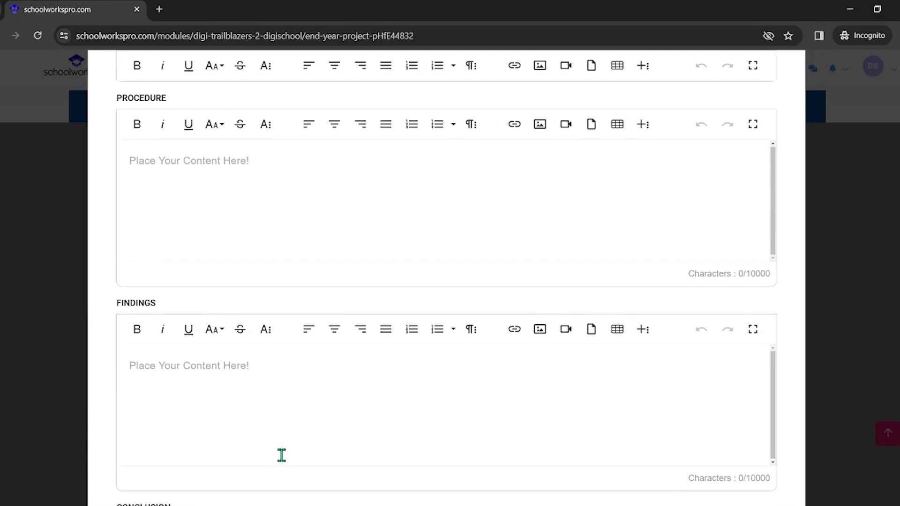
pyautogui.scroll(8, 281, 456)
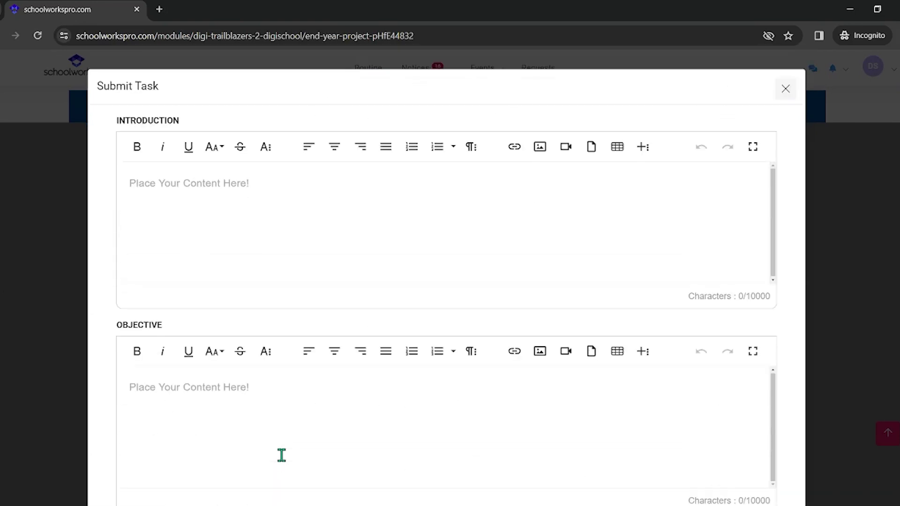
pyautogui.click(236, 182)
pyautogui.hotkey('ctrl', 'v')
# - Paste the same project description into the Objective section
pyautogui.scroll(-1, 273, 230)
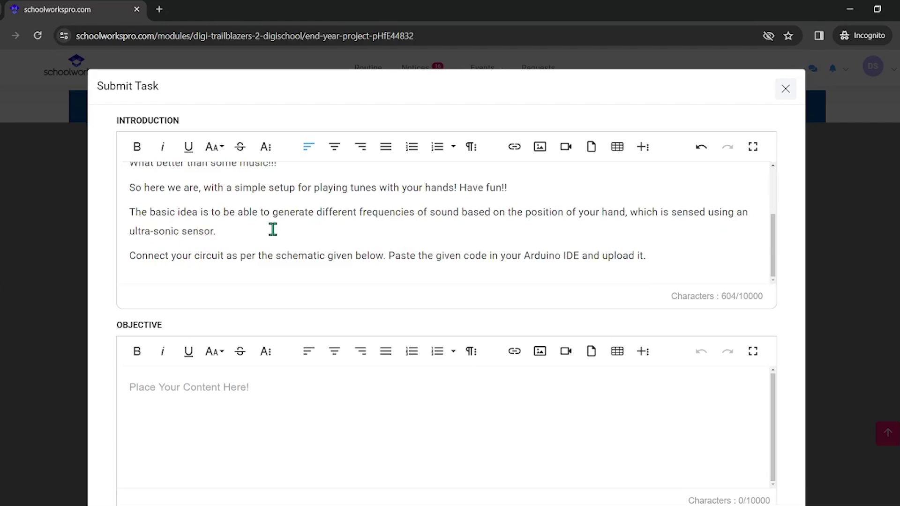
pyautogui.click(232, 391)
pyautogui.hotkey('ctrl', 'v')
pyautogui.scroll(-5, 325, 298)
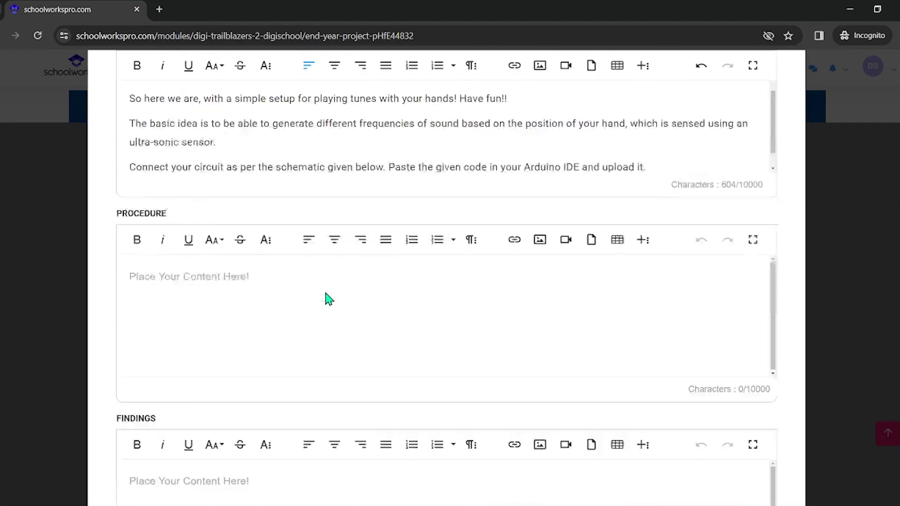
pyautogui.click(227, 251)
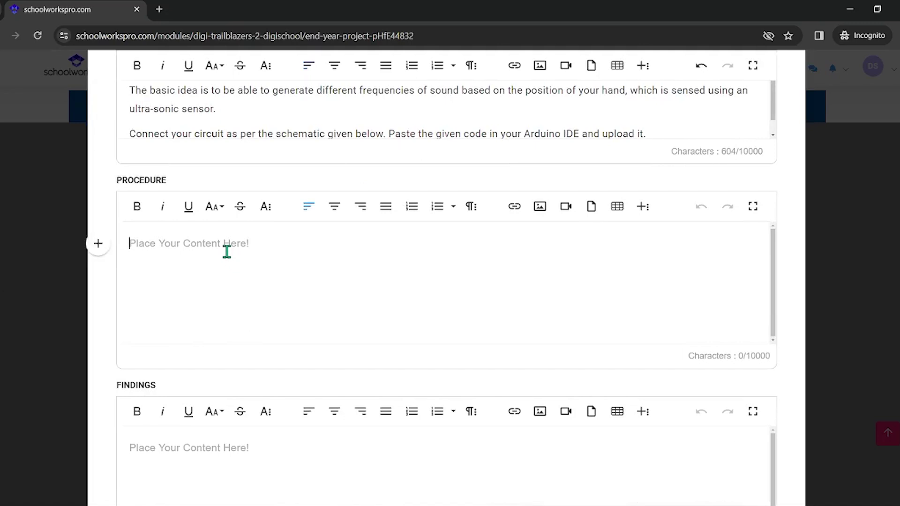
# - Paste the project text into the Procedure section
pyautogui.hotkey('ctrl', 'v')
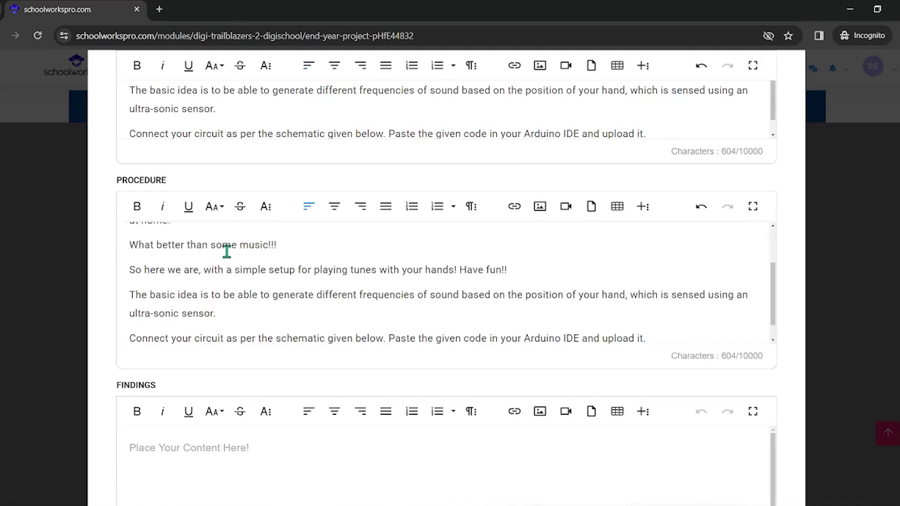
pyautogui.scroll(3, 227, 252)
pyautogui.scroll(3, 278, 164)
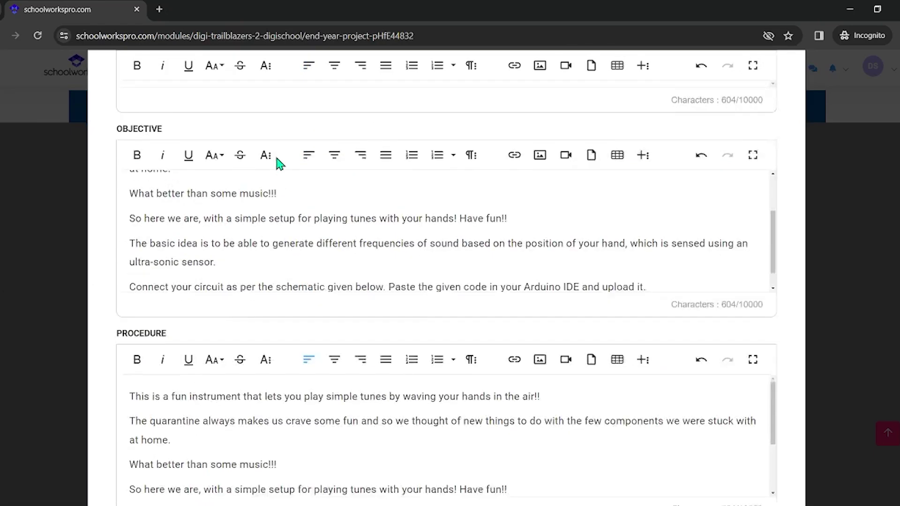
pyautogui.scroll(2, 278, 164)
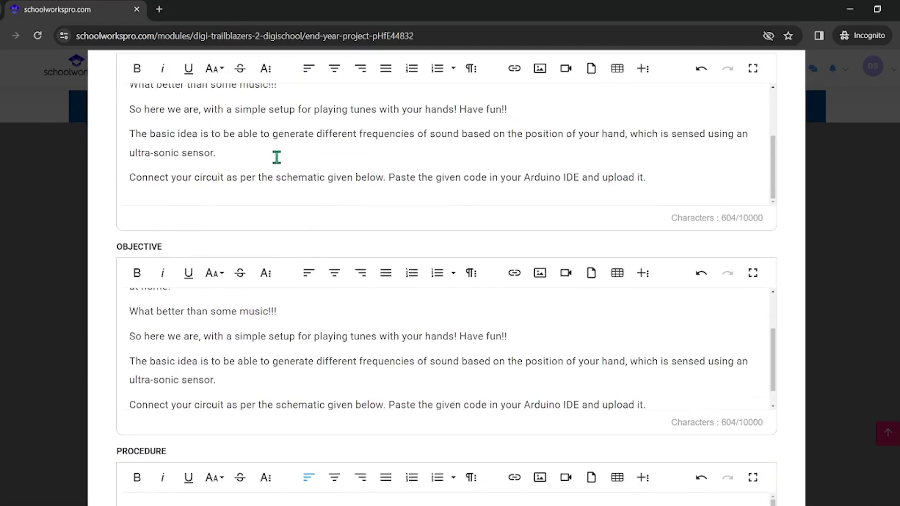
pyautogui.scroll(-7, 266, 313)
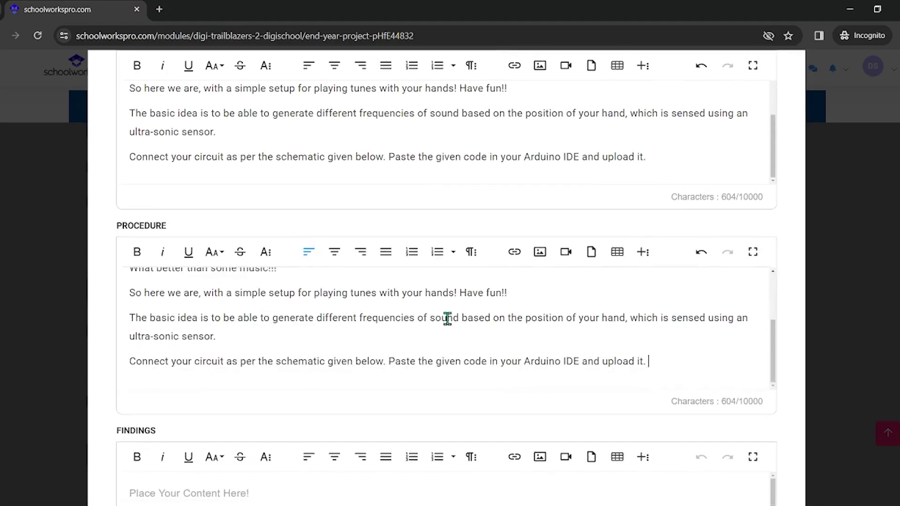
# - Make the last Procedure paragraph a numbered list with items 'klksa', 'lakllaalmsa' and an empty fourth
pyautogui.click(435, 256)
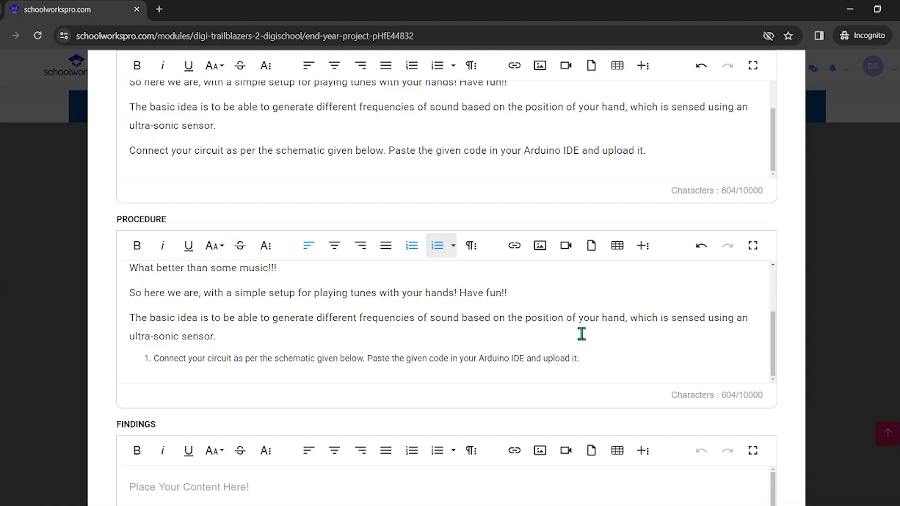
pyautogui.press('Return')
pyautogui.write('klksa')
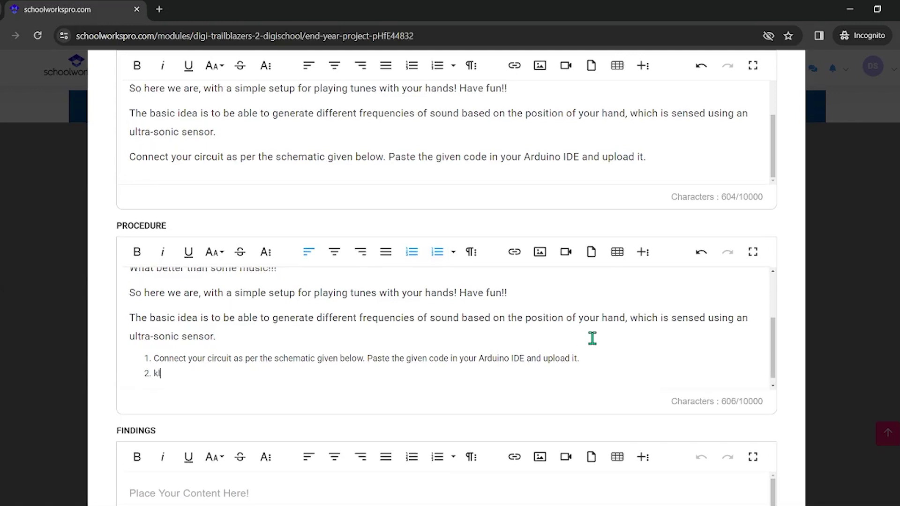
pyautogui.press('Return')
pyautogui.write('lakllaalmsa')
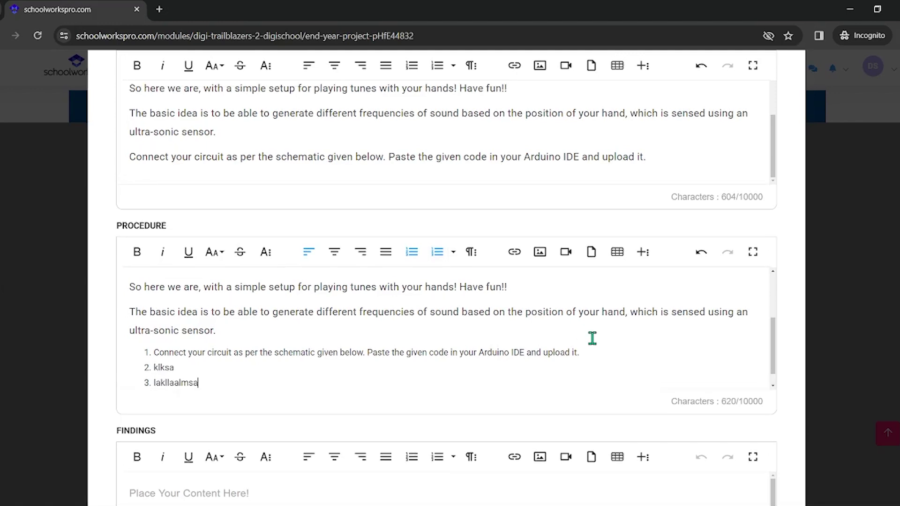
pyautogui.press('Return')
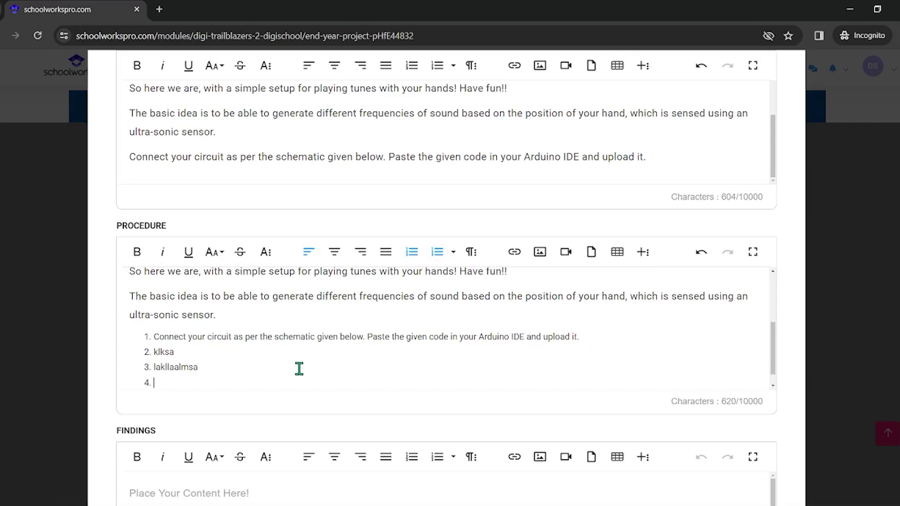
pyautogui.press('BackSpace')
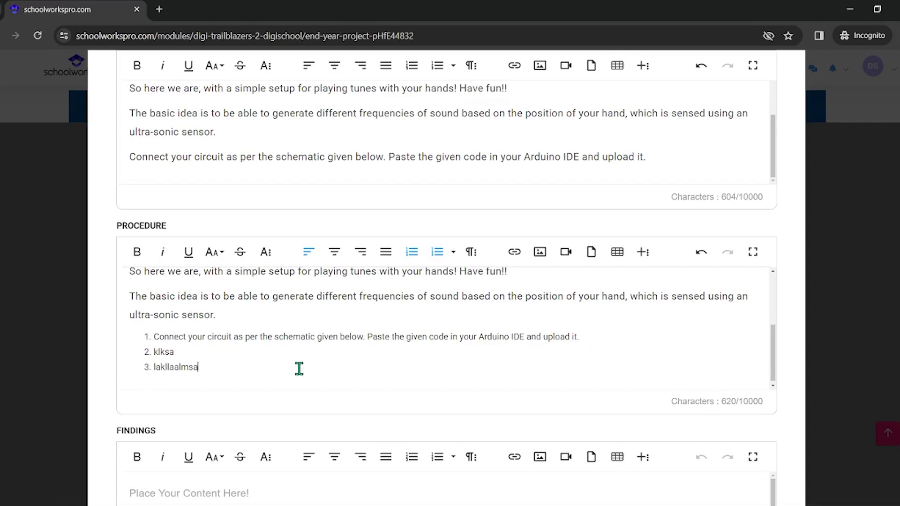
pyautogui.press('Return')
pyautogui.press('BackSpace')
pyautogui.press('Return')
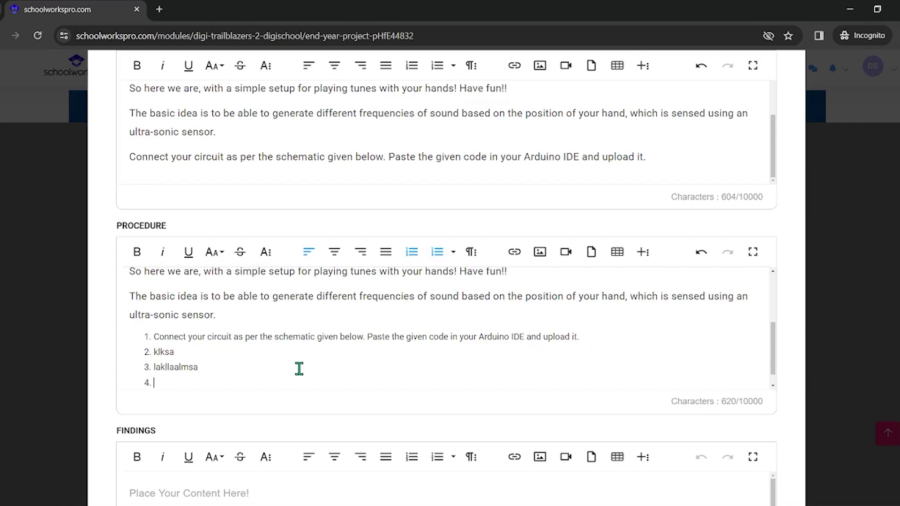
# - Upload the sign-in page screenshot as an image in the Procedure list
pyautogui.click(540, 260)
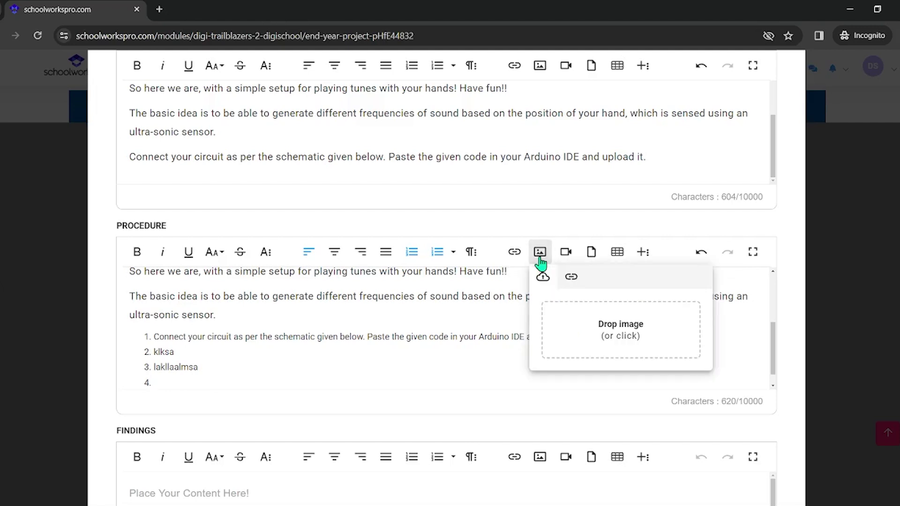
pyautogui.click(608, 339)
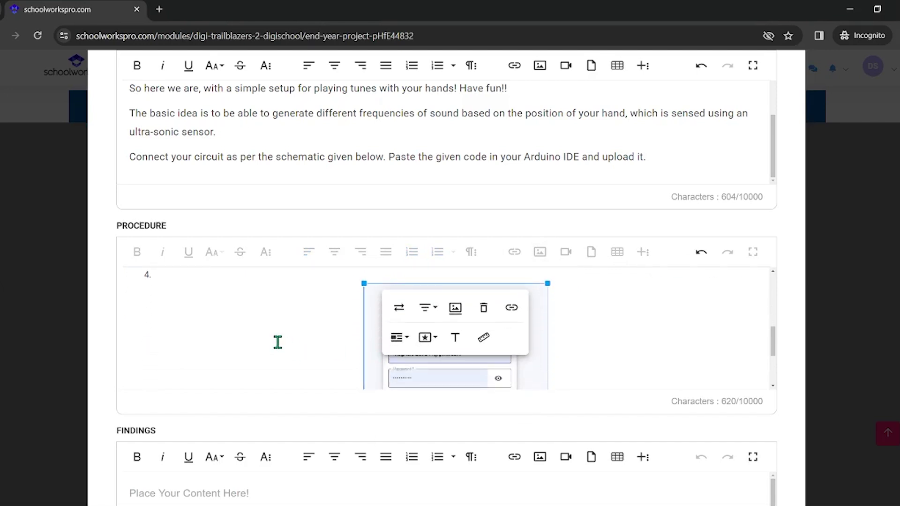
pyautogui.click(589, 364)
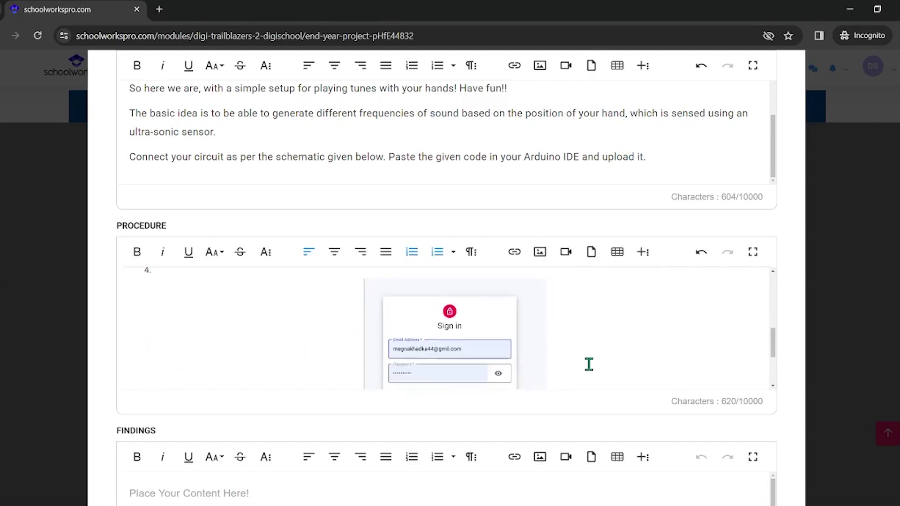
pyautogui.scroll(-1, 589, 364)
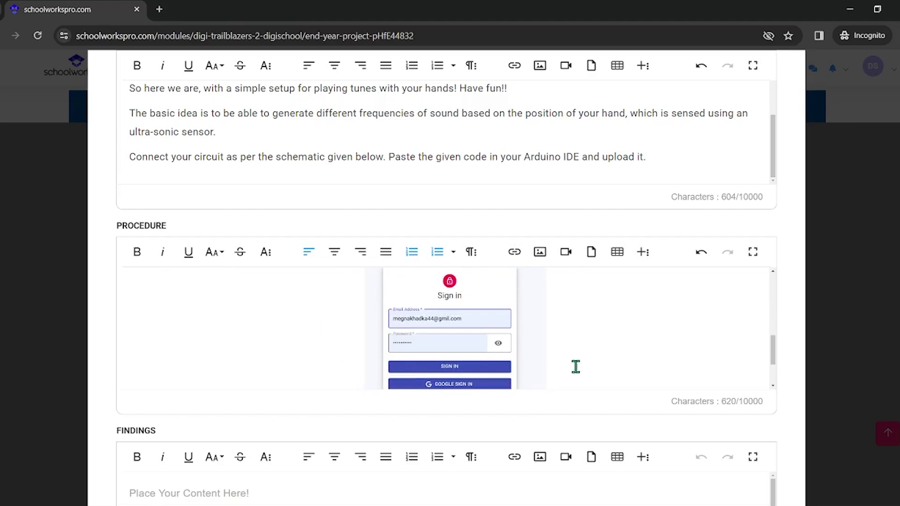
# - Caption the screenshot 'Fig:1 : this is my'
pyautogui.click(478, 368)
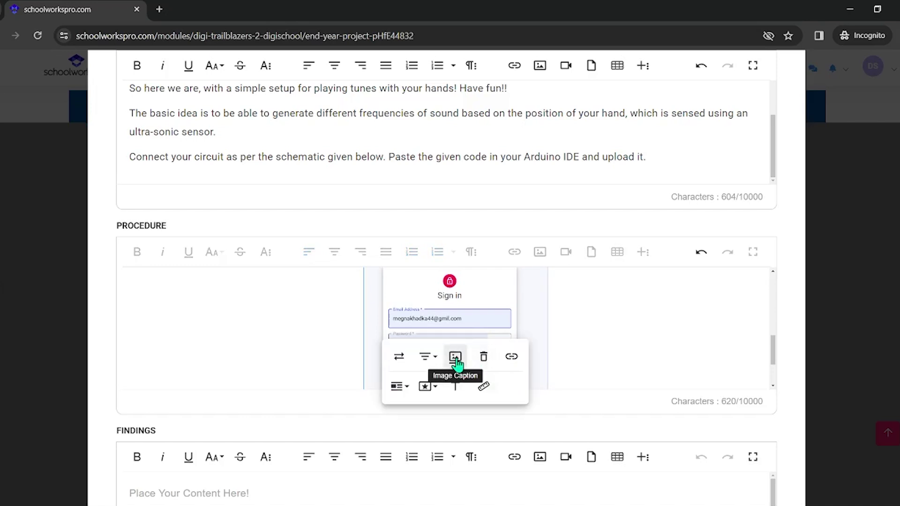
pyautogui.click(459, 359)
pyautogui.scroll(-2, 486, 352)
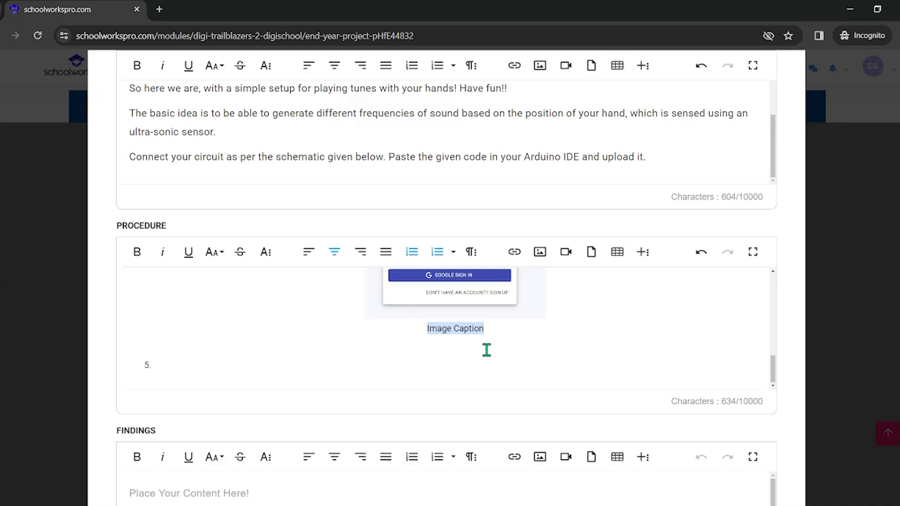
pyautogui.press('BackSpace')
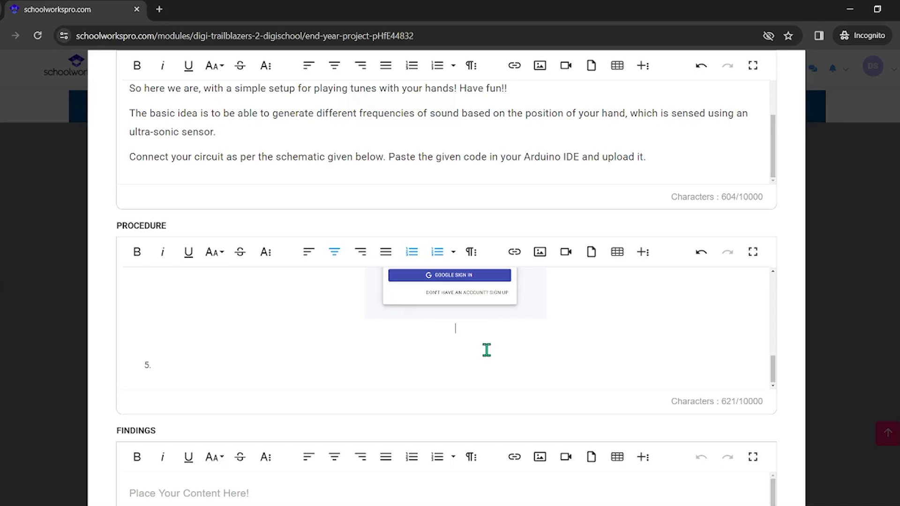
pyautogui.write('Fig:1 : this is my')
pyautogui.scroll(2, 510, 322)
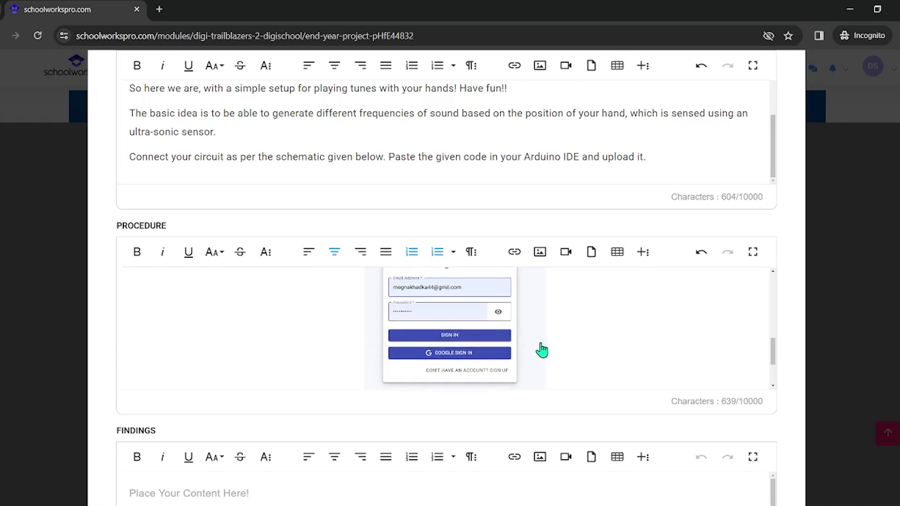
pyautogui.scroll(-5, 593, 339)
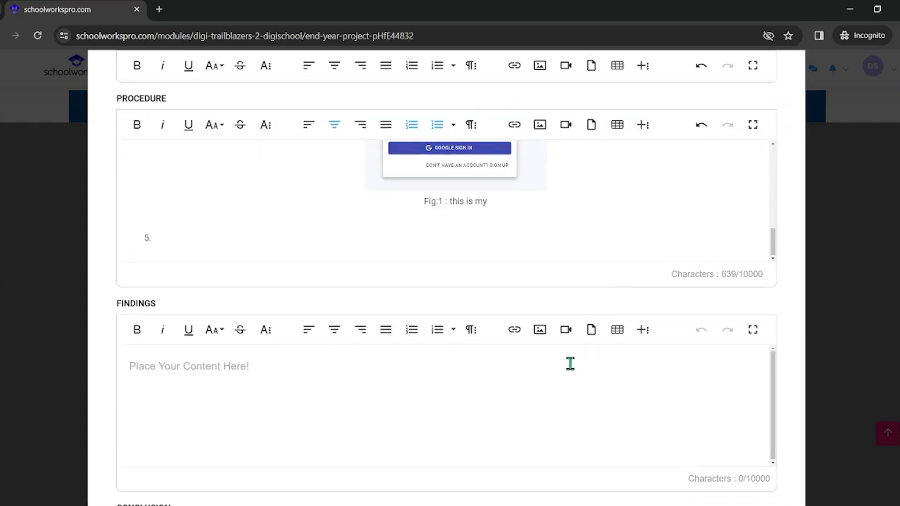
# - Paste the 604-character hand-controlled music project description into both Findings and Conclusion
pyautogui.click(511, 368)
pyautogui.hotkey('ctrl', 'v')
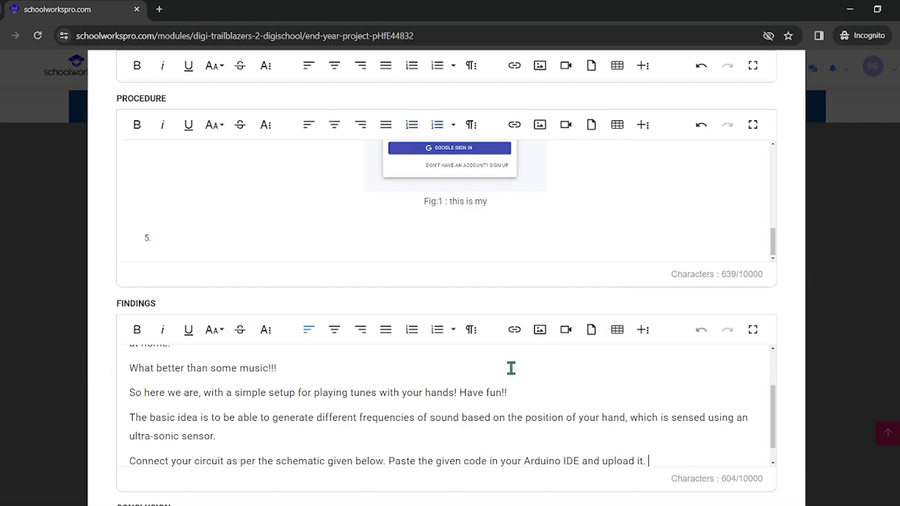
pyautogui.scroll(-5, 553, 193)
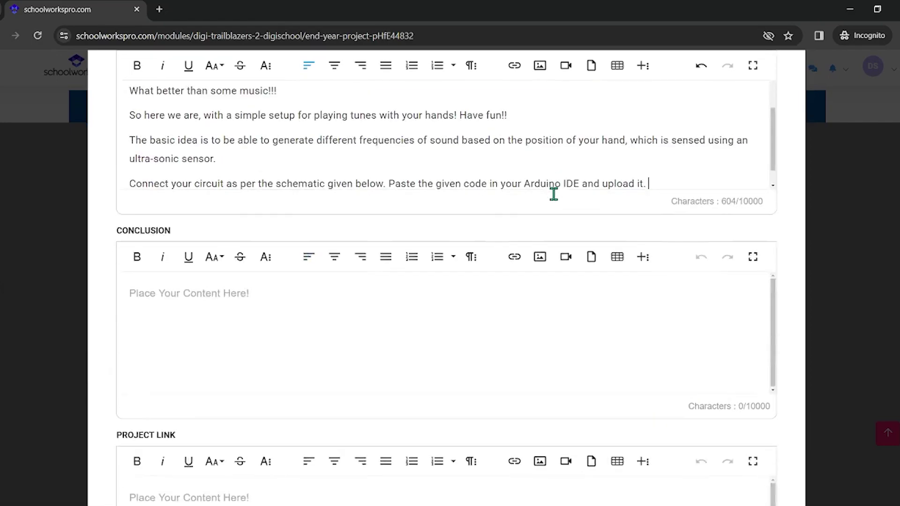
pyautogui.click(401, 287)
pyautogui.hotkey('ctrl', 'v')
pyautogui.scroll(-5, 402, 287)
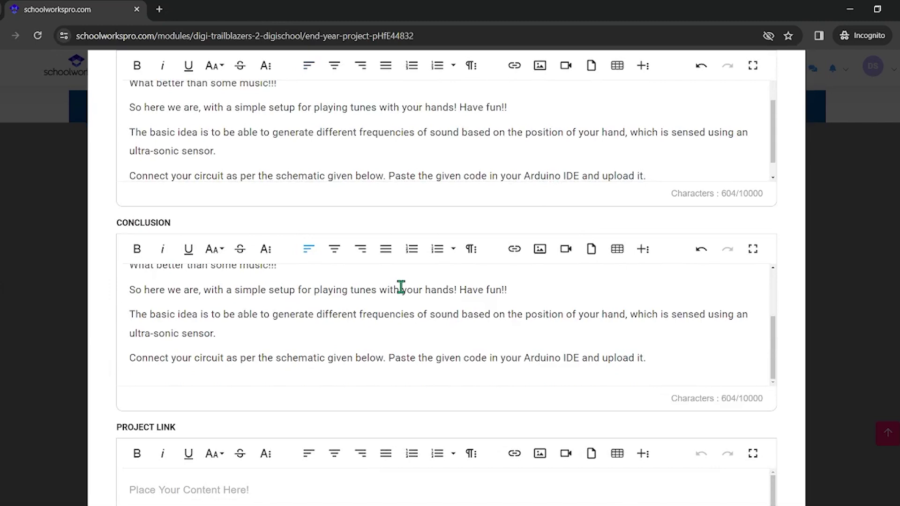
pyautogui.click(231, 326)
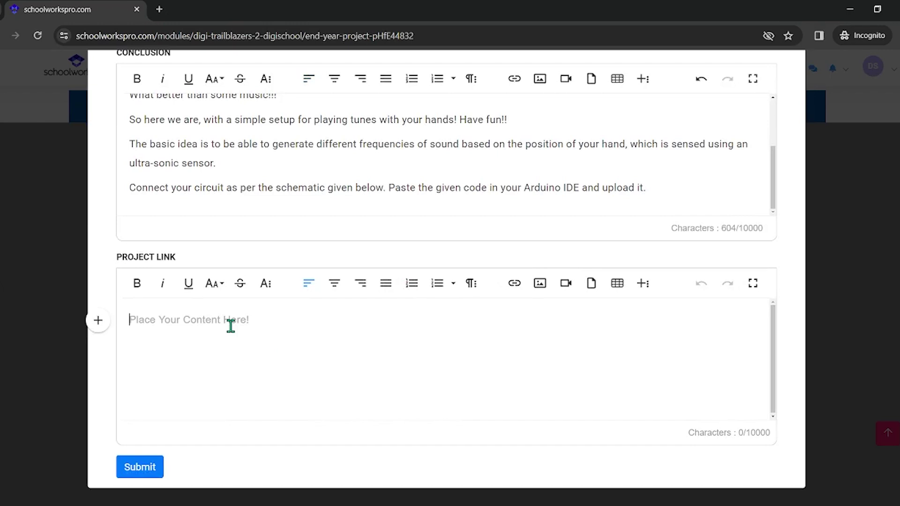
pyautogui.click(515, 286)
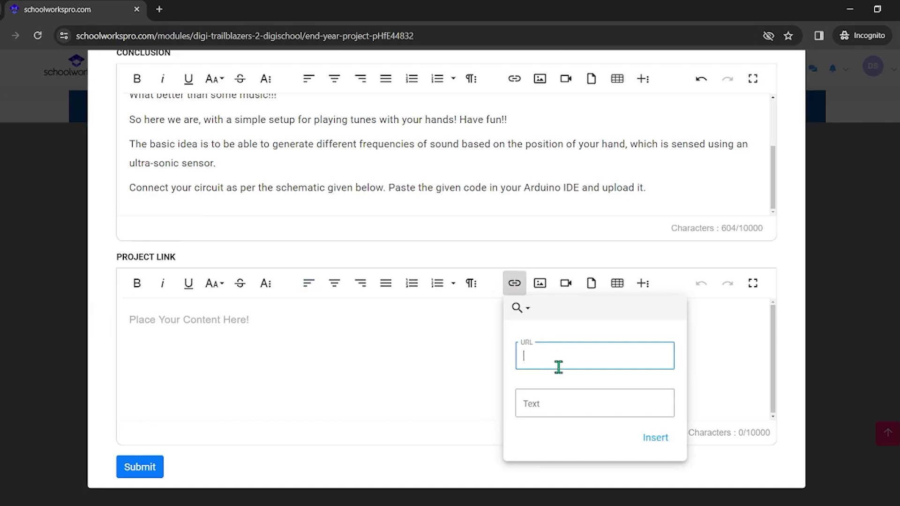
pyautogui.click(552, 409)
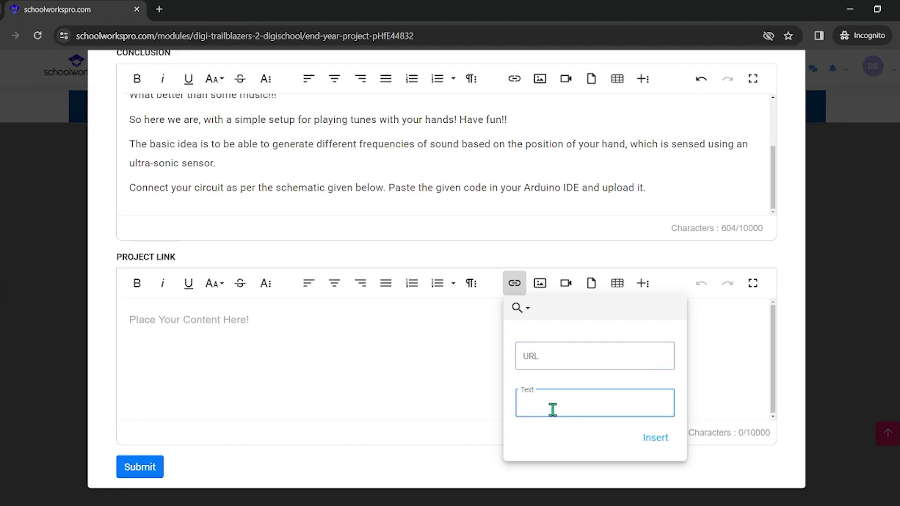
pyautogui.click(653, 438)
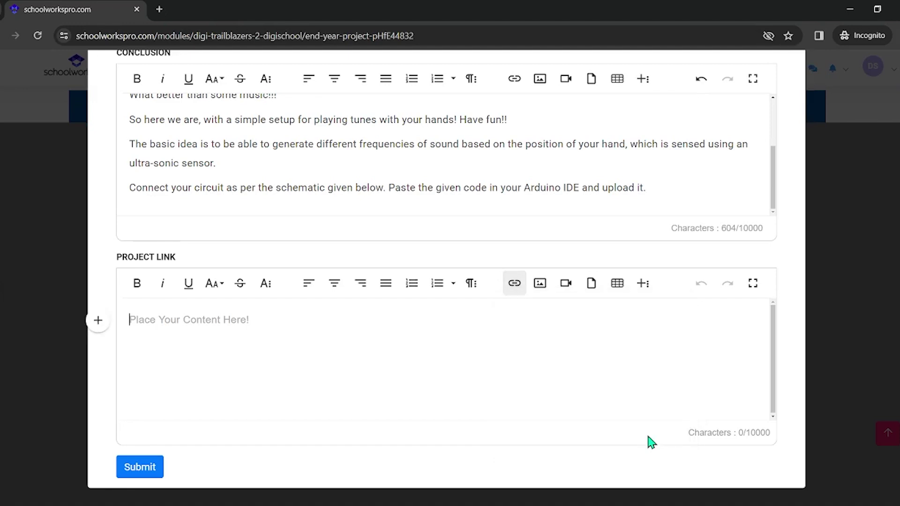
# - Submit the completed END-YEAR PROJECT task form
pyautogui.click(139, 468)
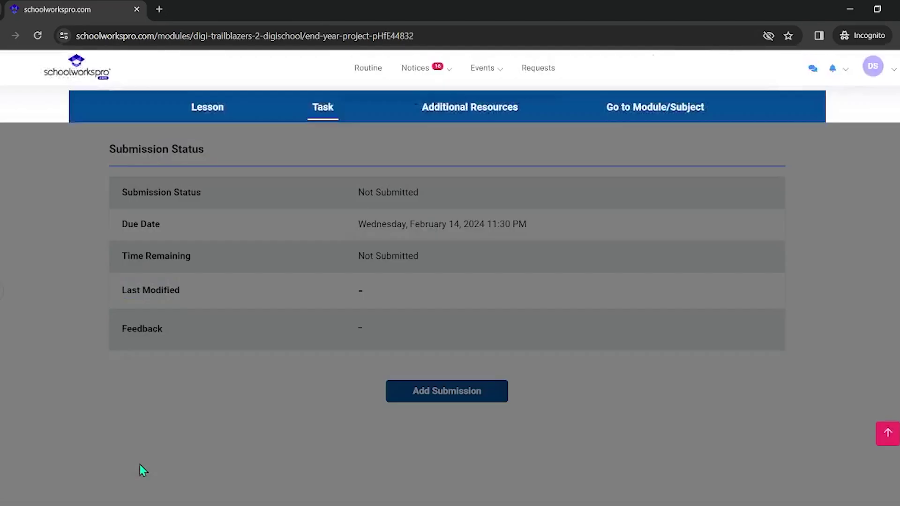